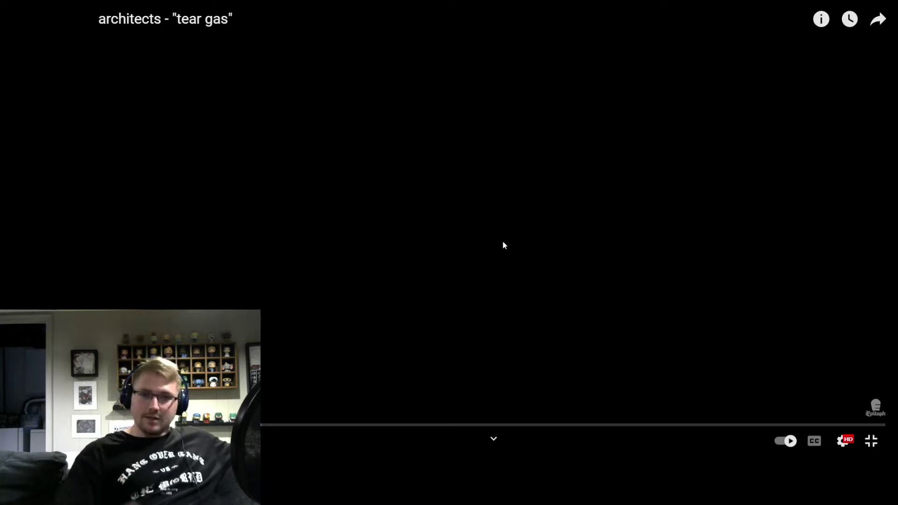
click(503, 242)
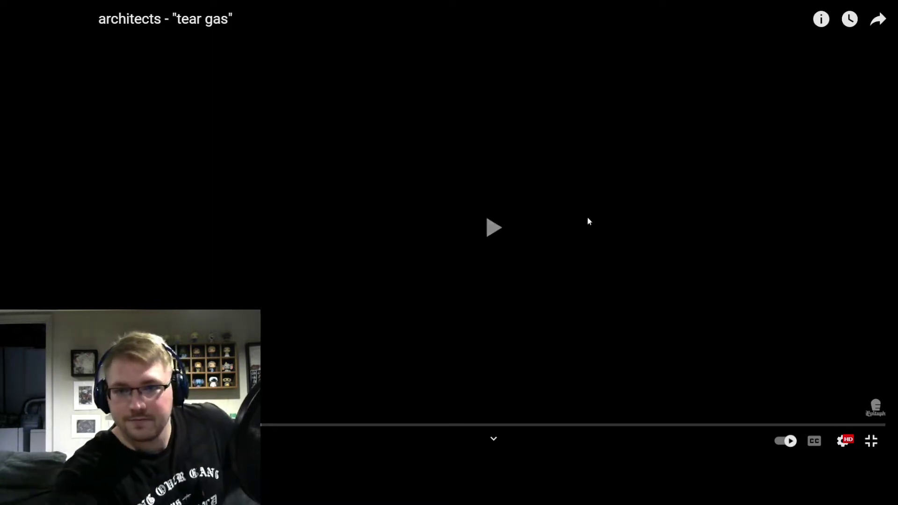